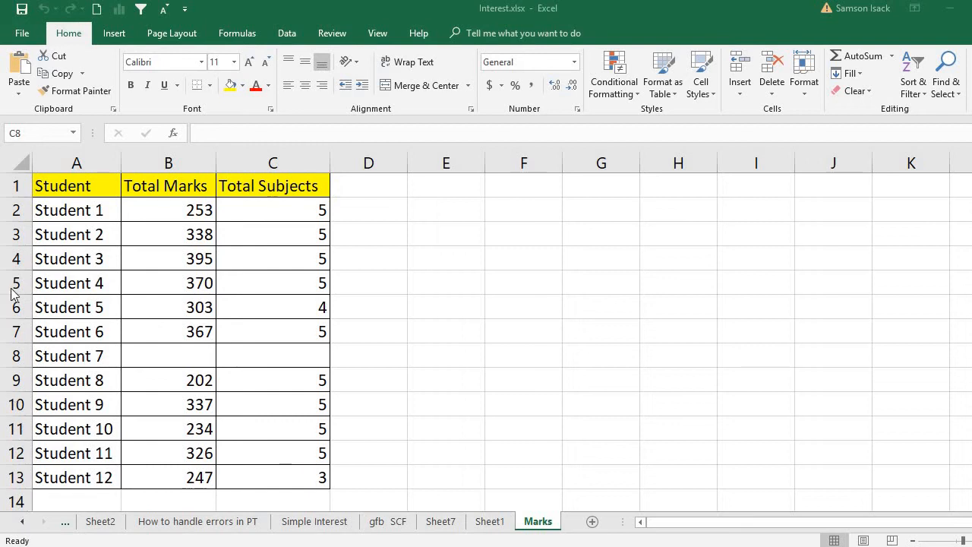
# Review the Student, Total Marks and Total Subjects headers and Student 1's row.
pyautogui.click(83, 186)
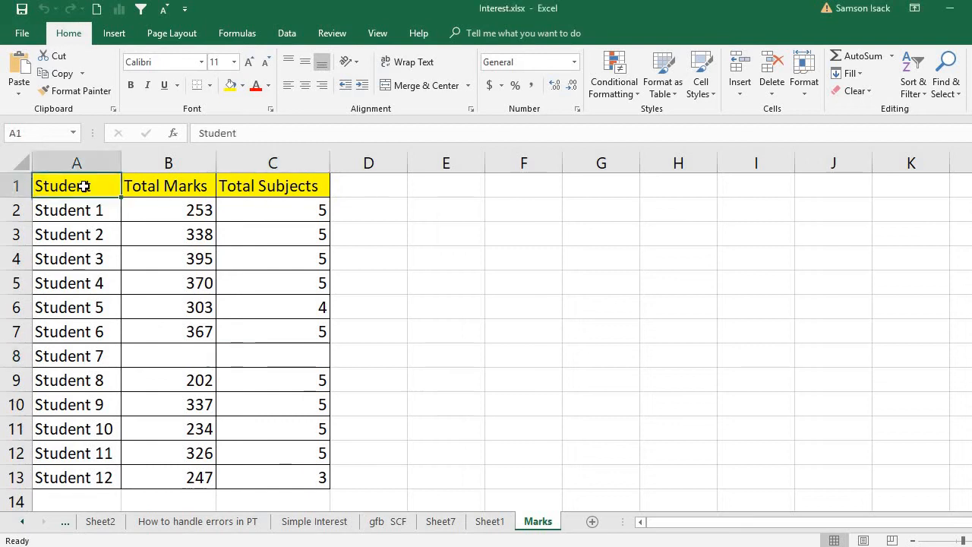
pyautogui.click(169, 186)
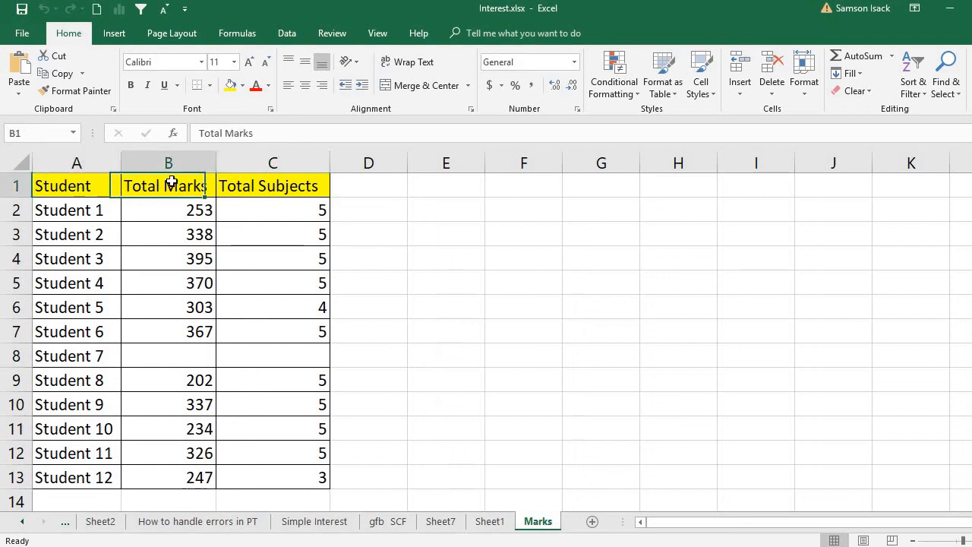
pyautogui.click(239, 186)
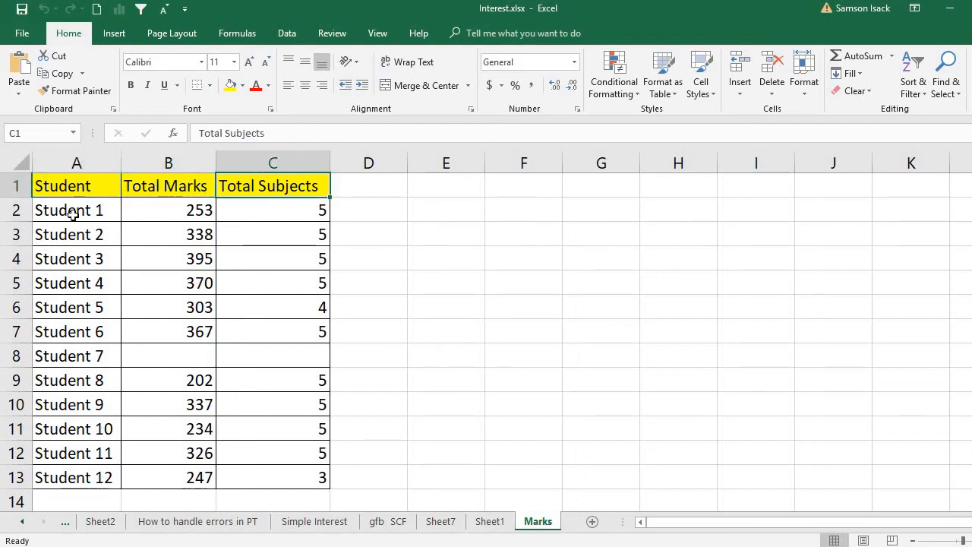
pyautogui.click(114, 221)
pyautogui.moveTo(113, 223); pyautogui.dragTo(167, 213)
pyautogui.click(167, 213)
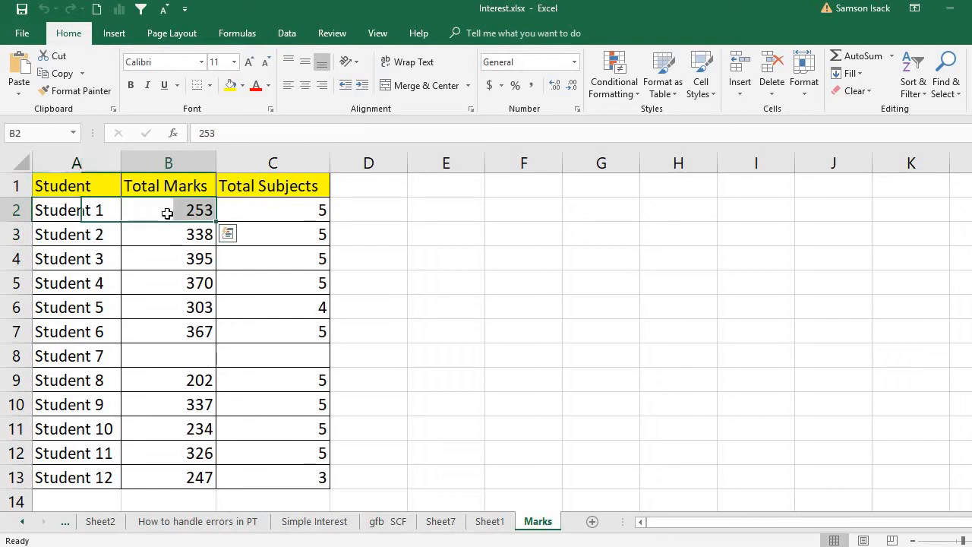
pyautogui.click(253, 215)
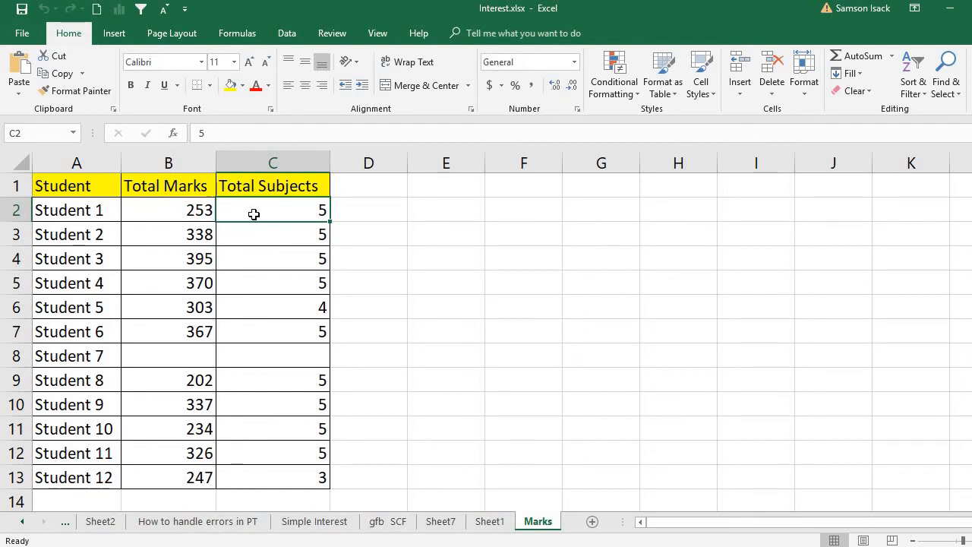
# Check Student 7's row, whose marks (B8) and subjects (C8) cells are empty.
pyautogui.click(100, 356)
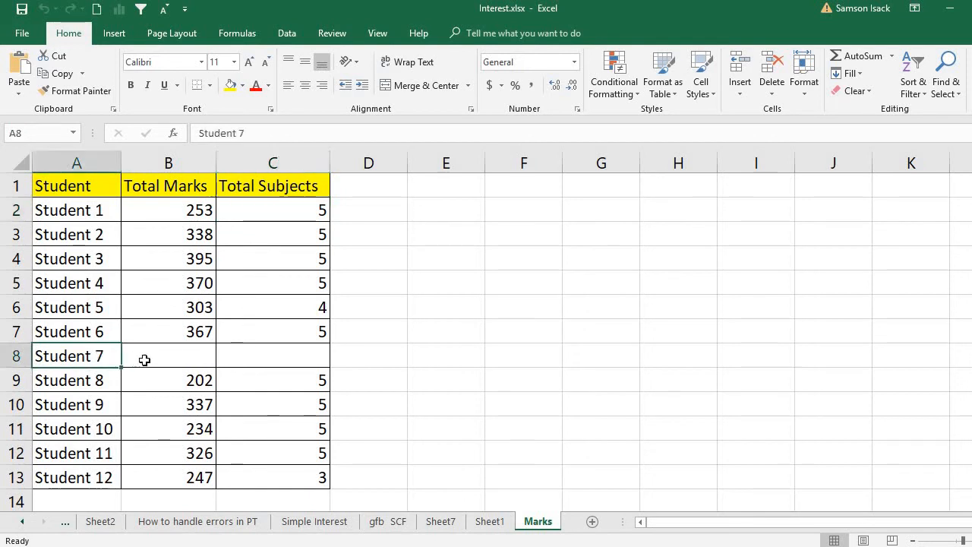
pyautogui.click(147, 359)
pyautogui.click(293, 367)
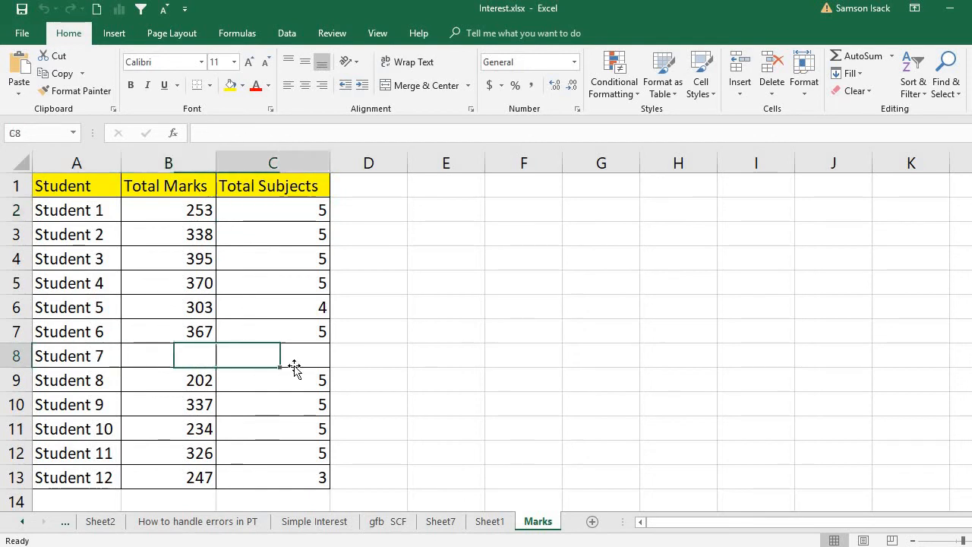
pyautogui.click(212, 353)
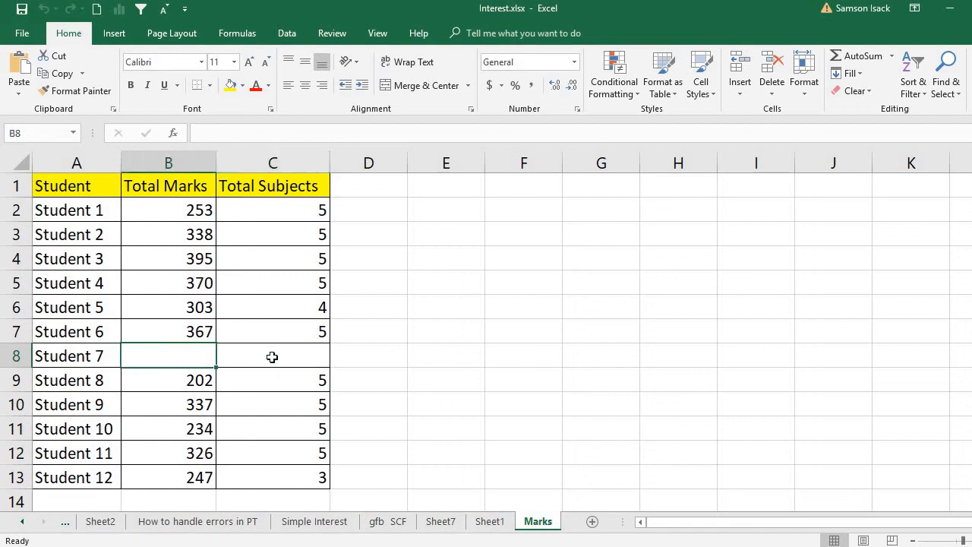
pyautogui.click(272, 357)
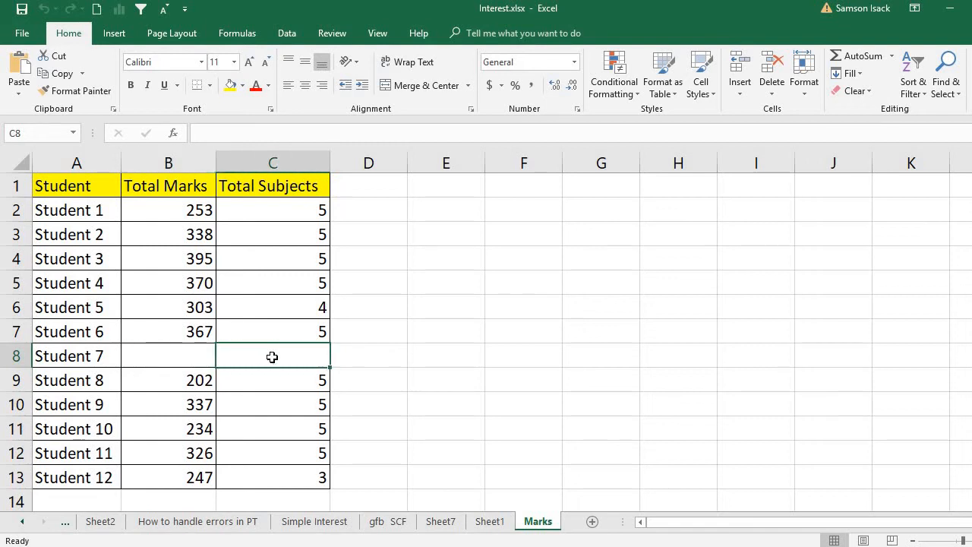
pyautogui.click(174, 351)
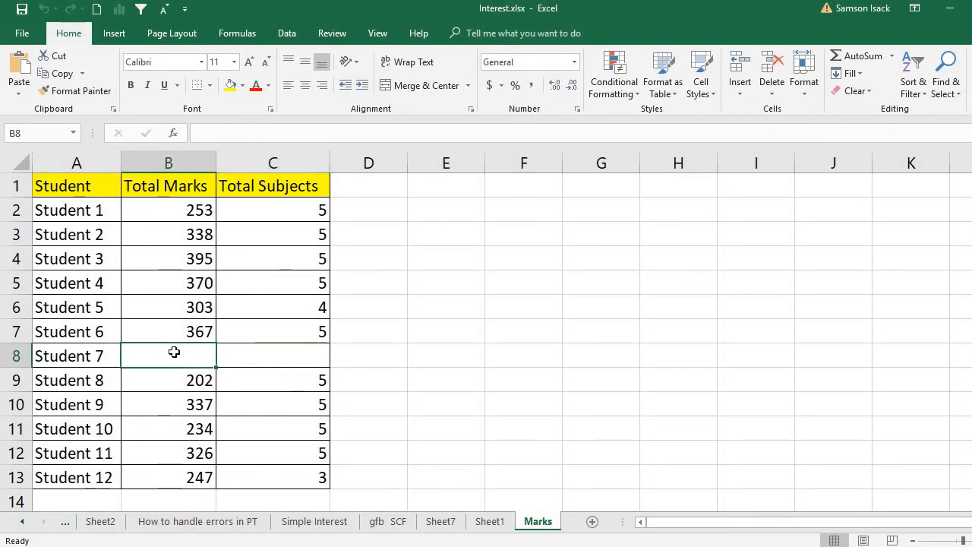
pyautogui.click(239, 355)
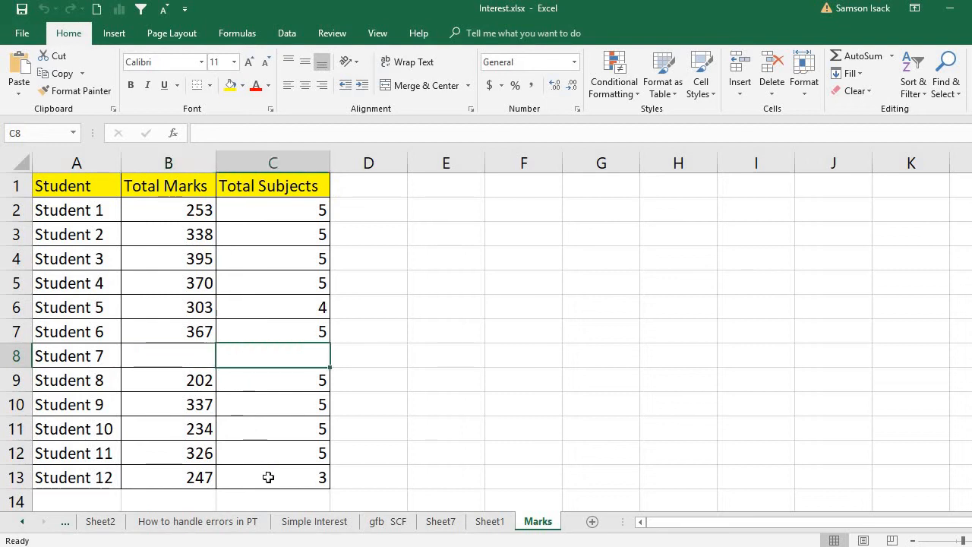
# Select the table A1:C13 and insert a PivotTable on a new worksheet.
pyautogui.click(238, 475)
pyautogui.moveTo(238, 475); pyautogui.dragTo(82, 166)
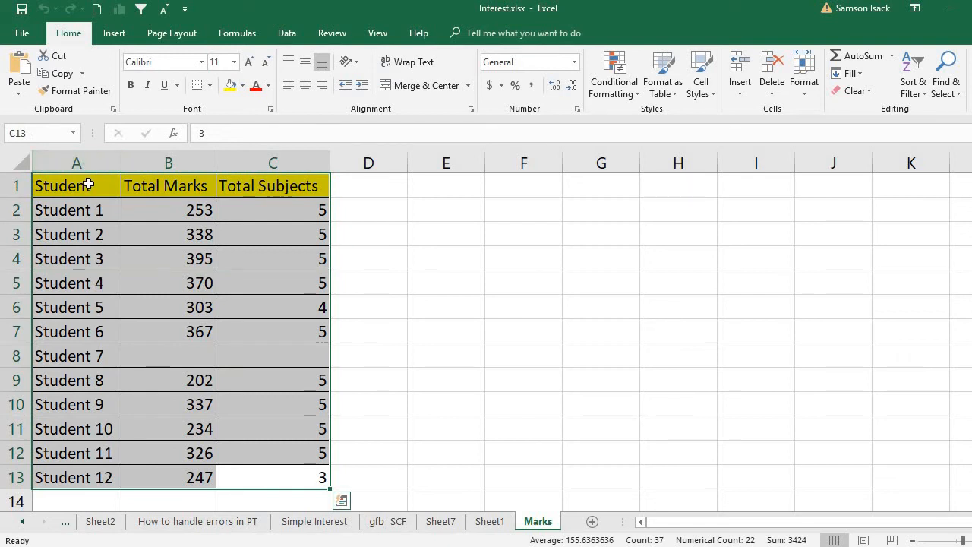
pyautogui.click(87, 184)
pyautogui.moveTo(109, 185); pyautogui.dragTo(266, 485)
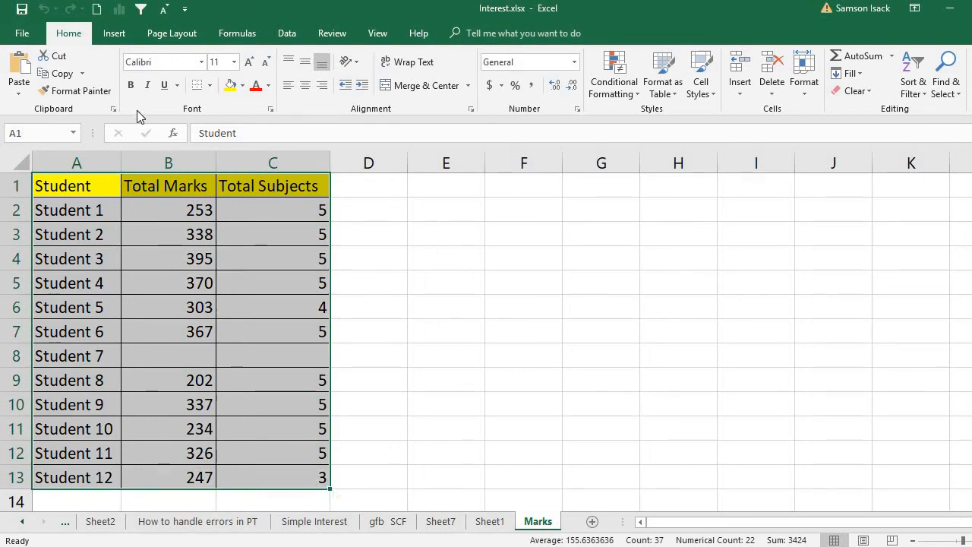
pyautogui.click(110, 37)
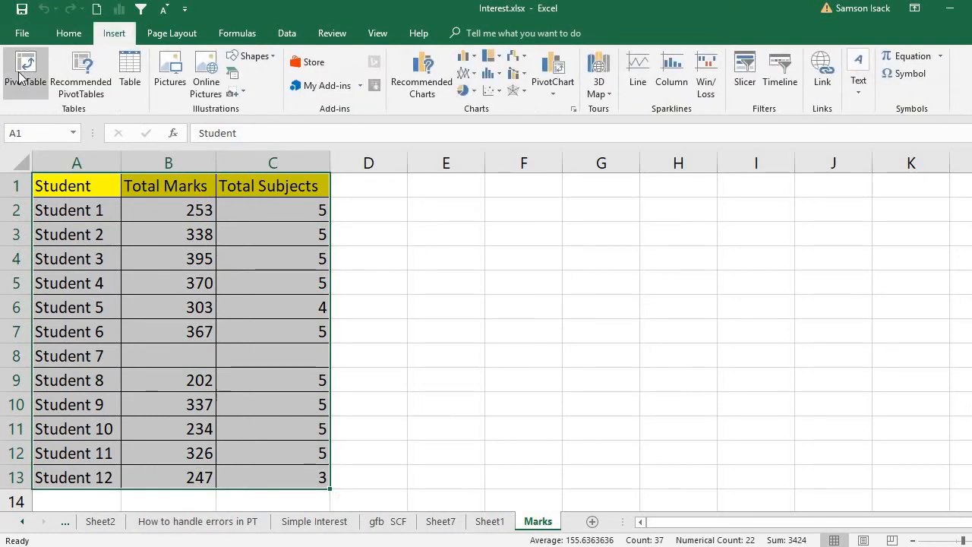
pyautogui.click(22, 76)
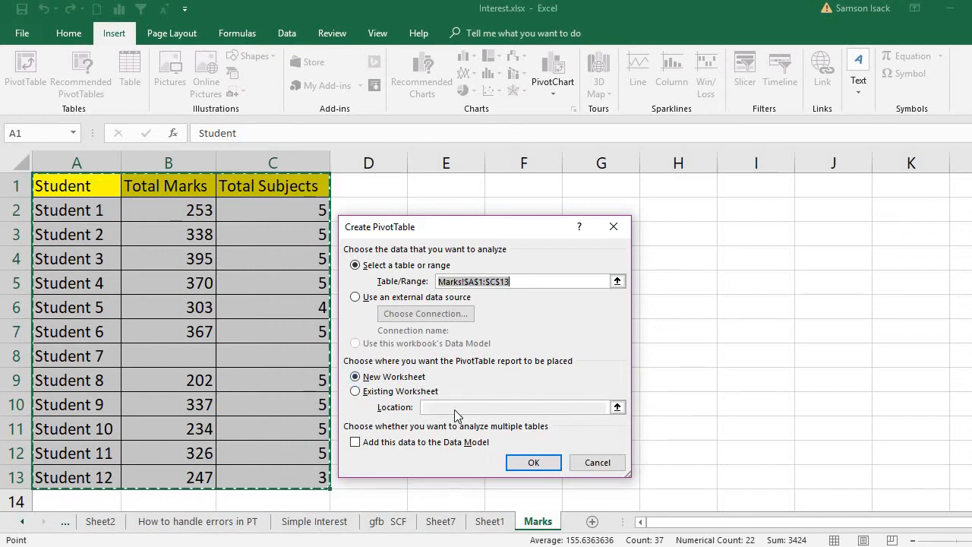
pyautogui.click(534, 464)
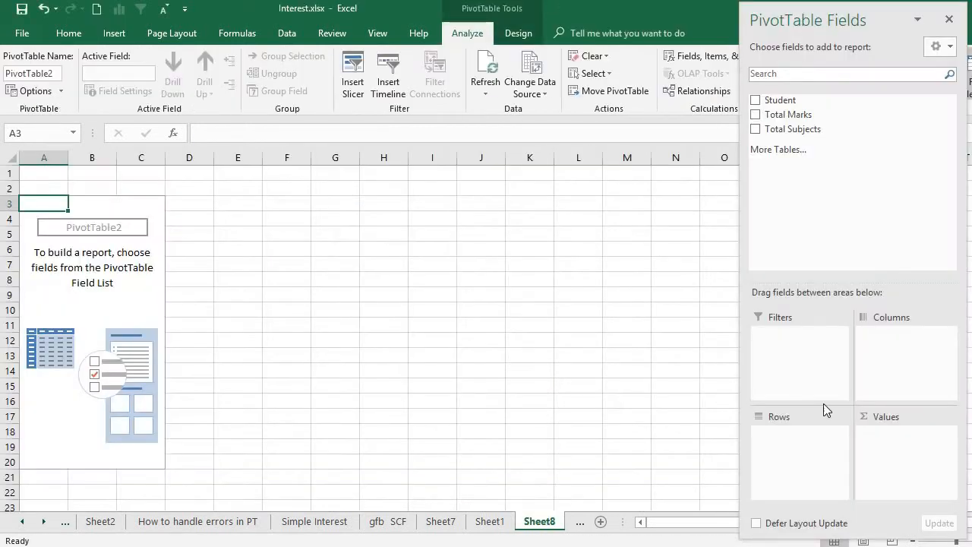
# Put Student in Rows and sum Total Marks and Total Subjects in Values.
pyautogui.click(971, 542)
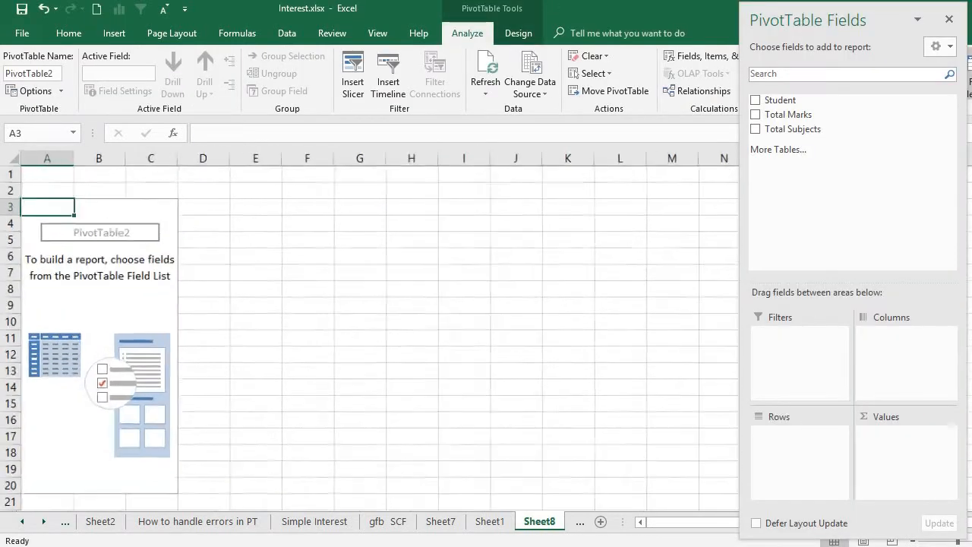
pyautogui.click(971, 542)
pyautogui.click(971, 541)
pyautogui.click(971, 541)
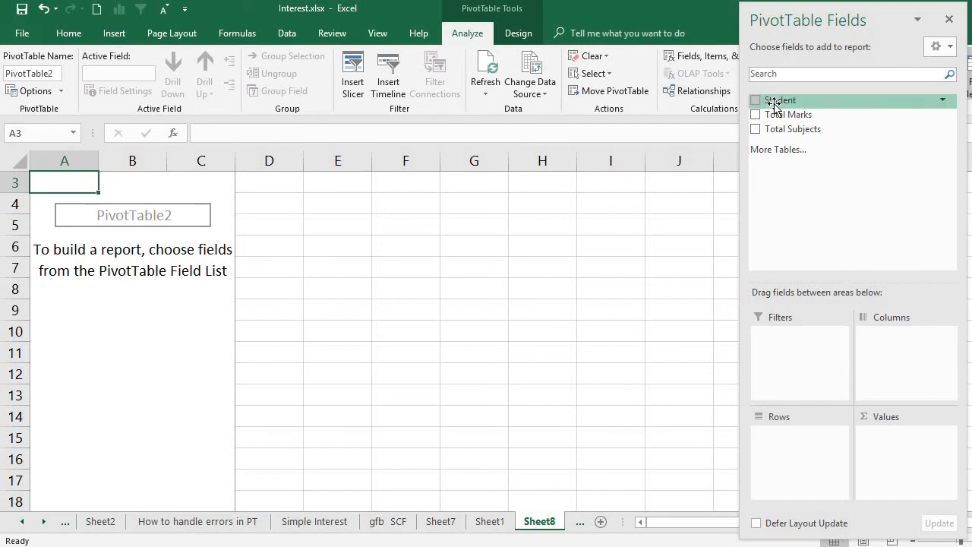
pyautogui.moveTo(775, 107); pyautogui.dragTo(825, 471)
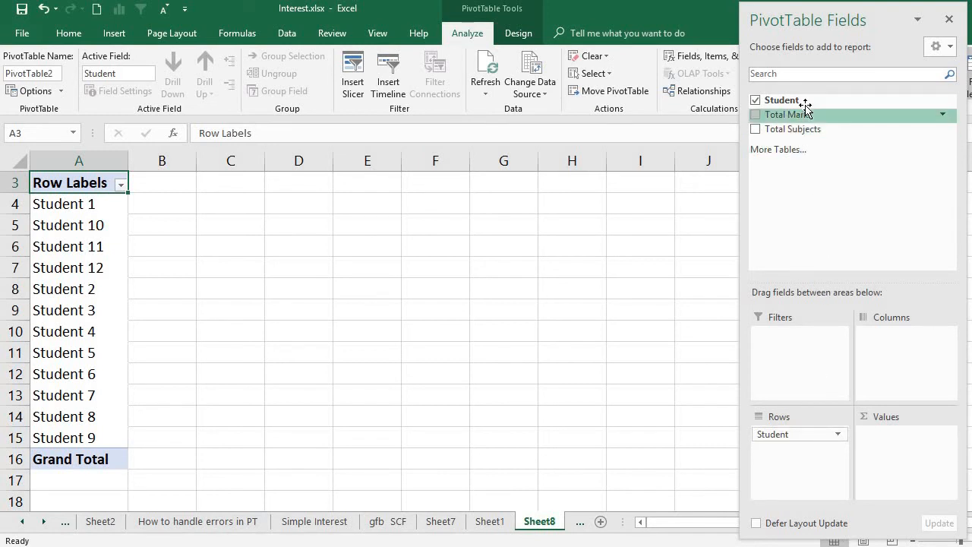
pyautogui.moveTo(806, 110); pyautogui.dragTo(883, 428)
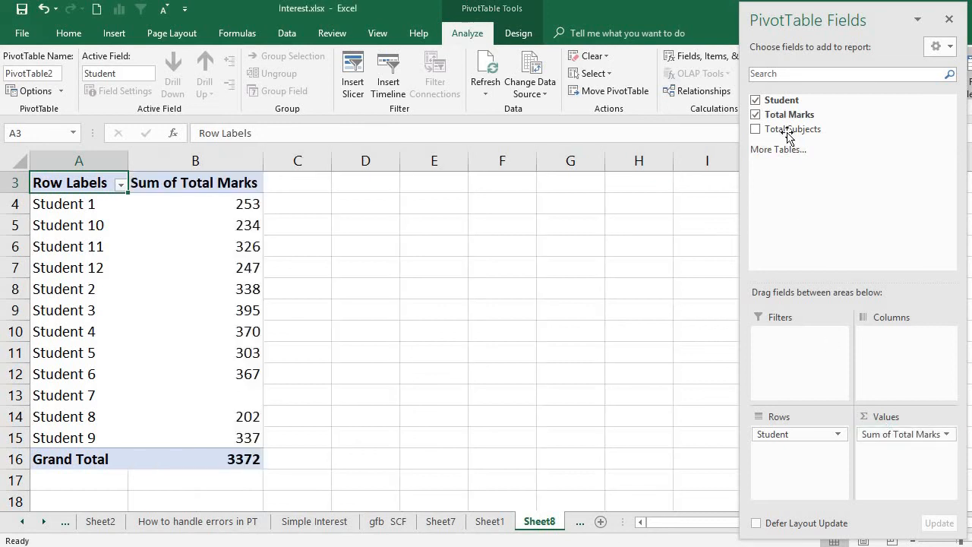
pyautogui.moveTo(789, 131); pyautogui.dragTo(895, 491)
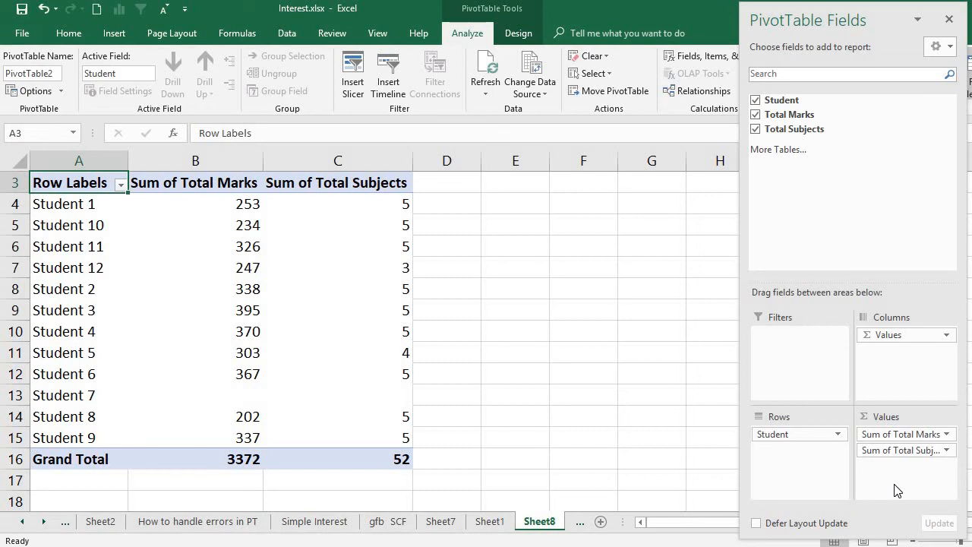
# Replace the 'Row Labels' header in A3 with 'Student'.
pyautogui.doubleClick(105, 183)
pyautogui.hotkey('shift', 'Home')
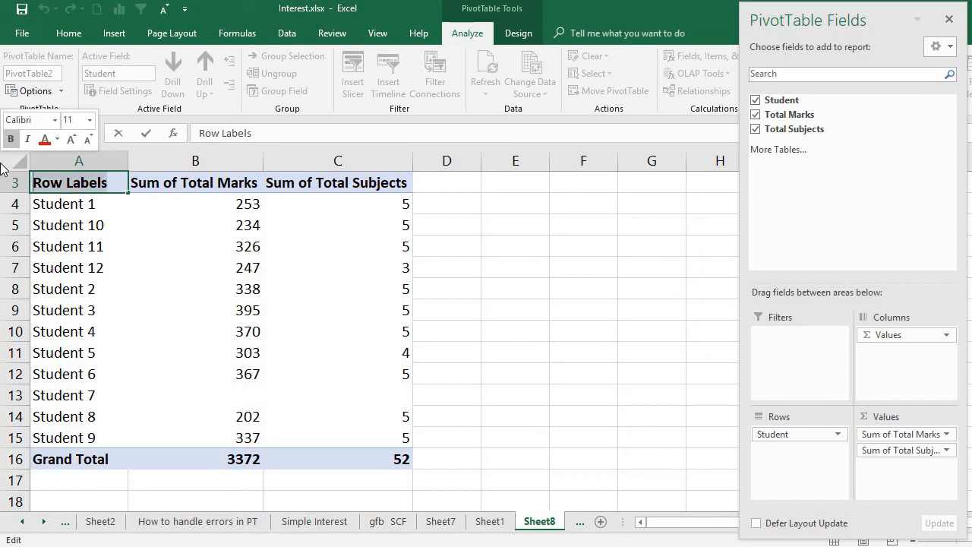
pyautogui.write('Student')
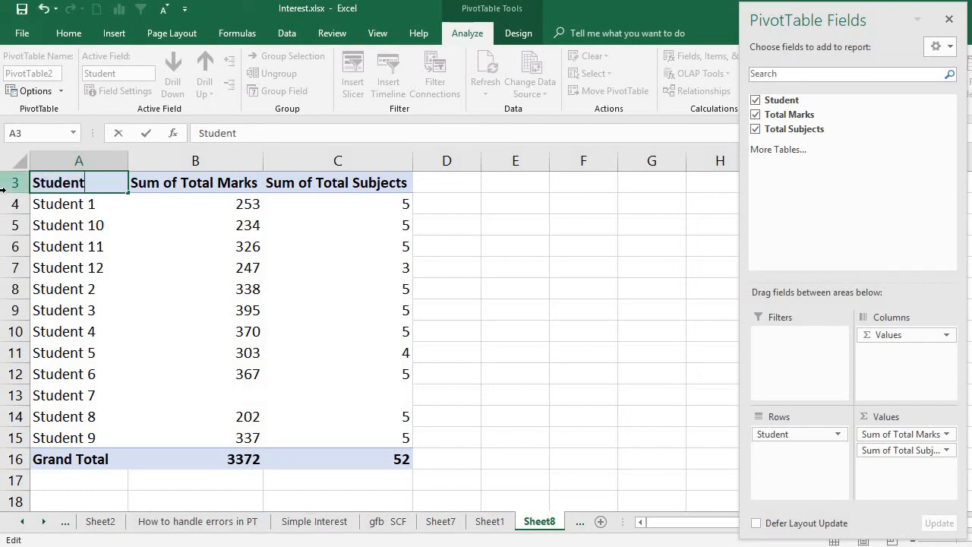
pyautogui.press('Return')
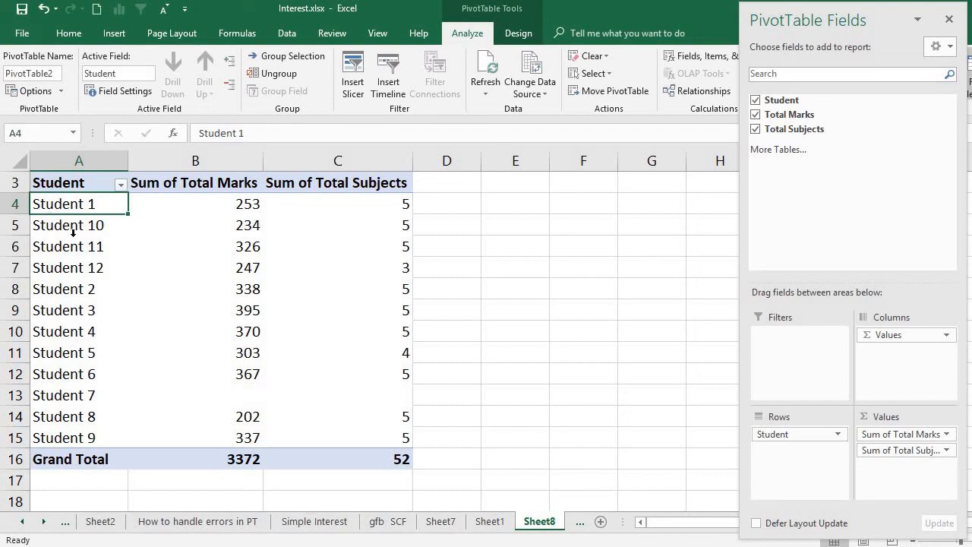
pyautogui.click(73, 395)
pyautogui.click(215, 403)
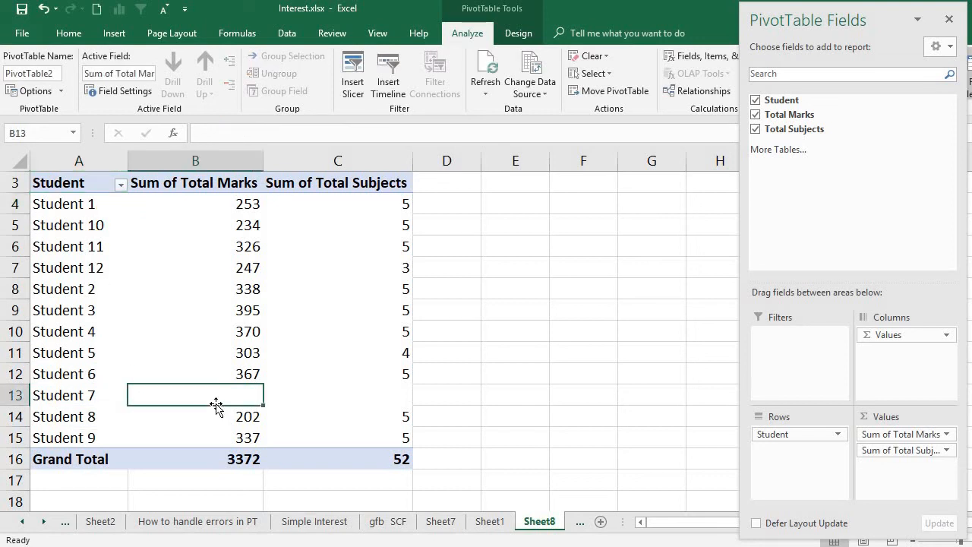
pyautogui.click(322, 402)
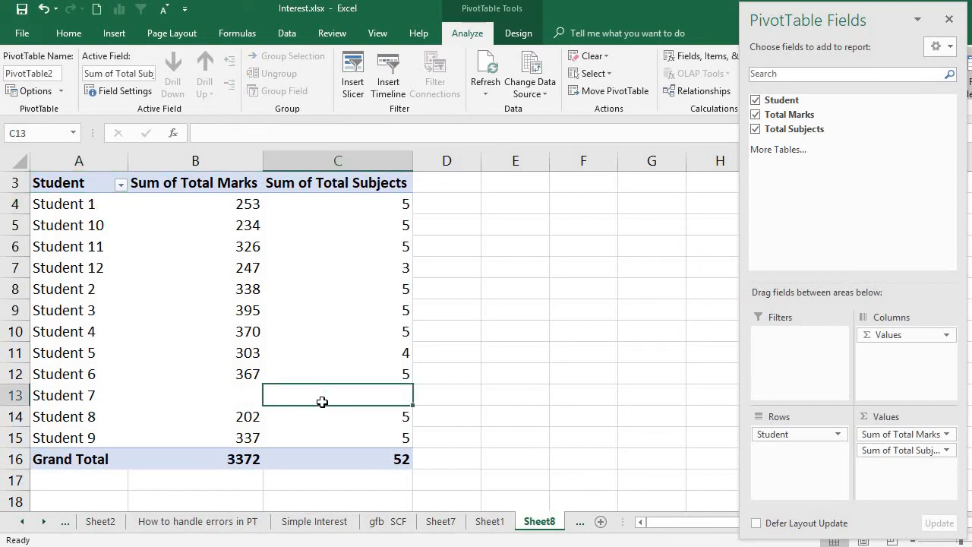
pyautogui.click(179, 398)
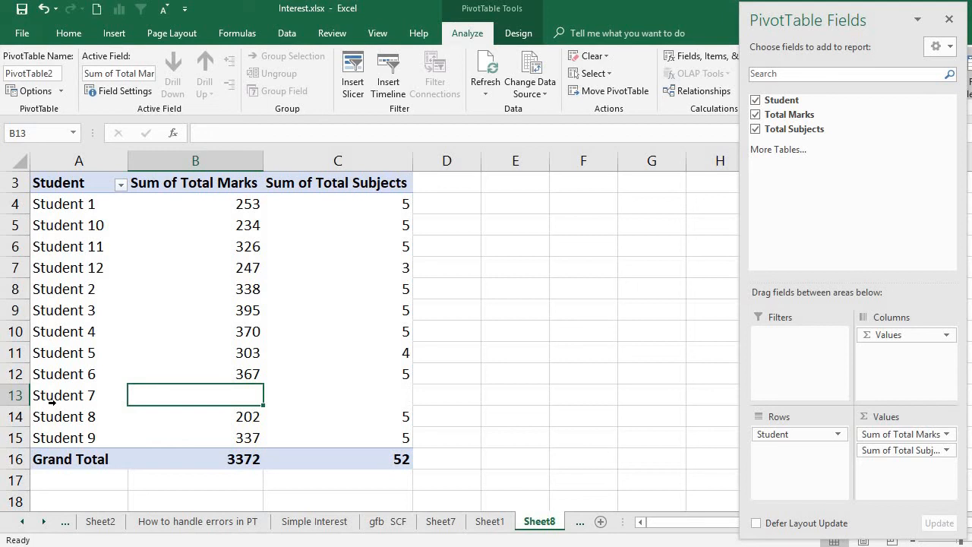
pyautogui.click(329, 389)
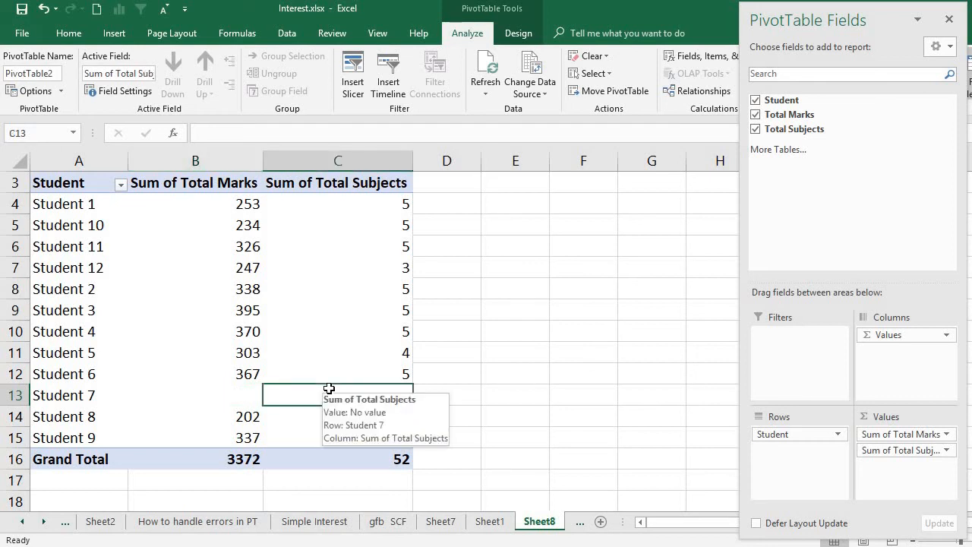
pyautogui.click(256, 370)
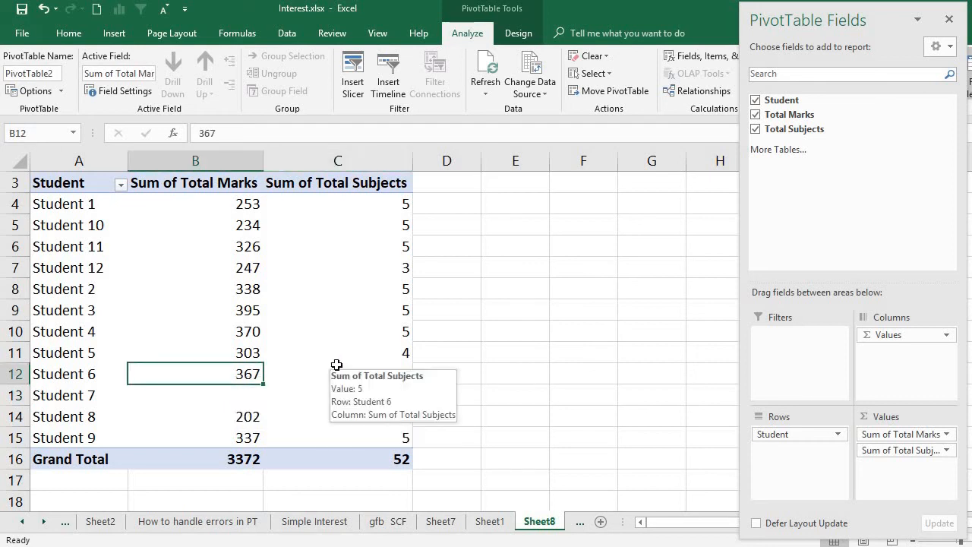
pyautogui.click(245, 401)
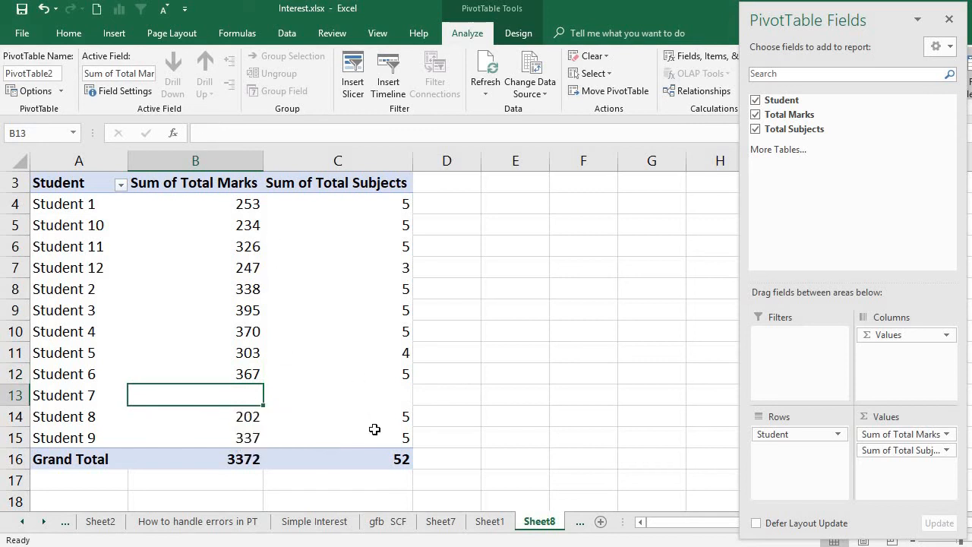
pyautogui.moveTo(375, 430)
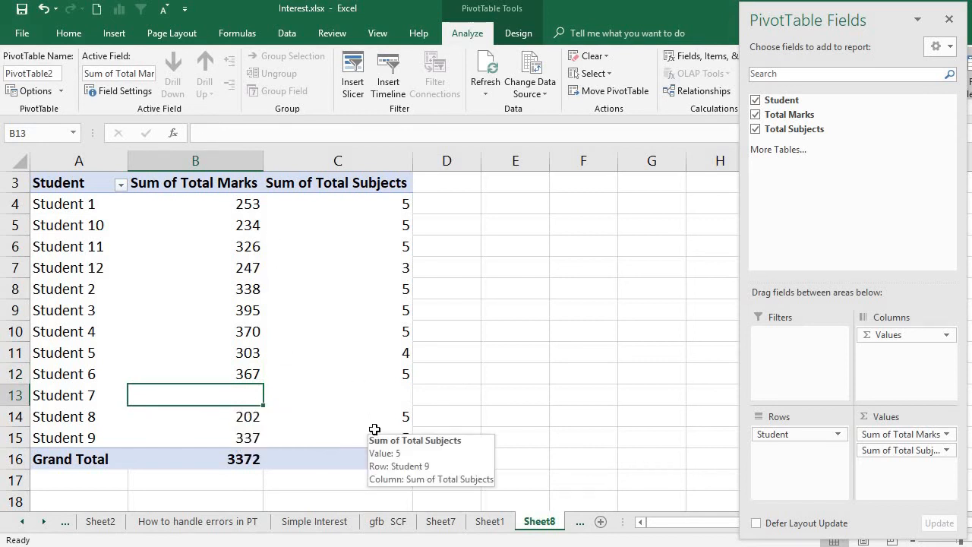
pyautogui.click(331, 438)
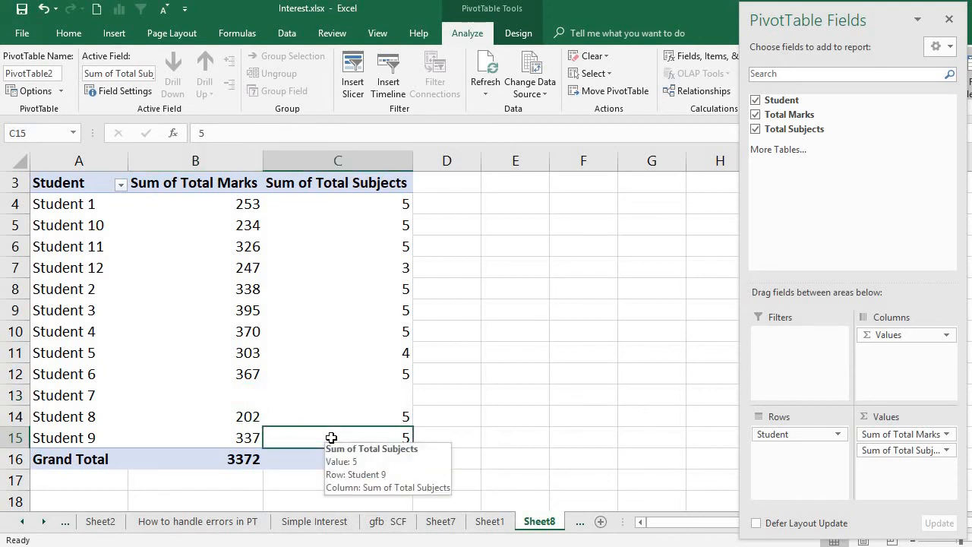
pyautogui.click(143, 314)
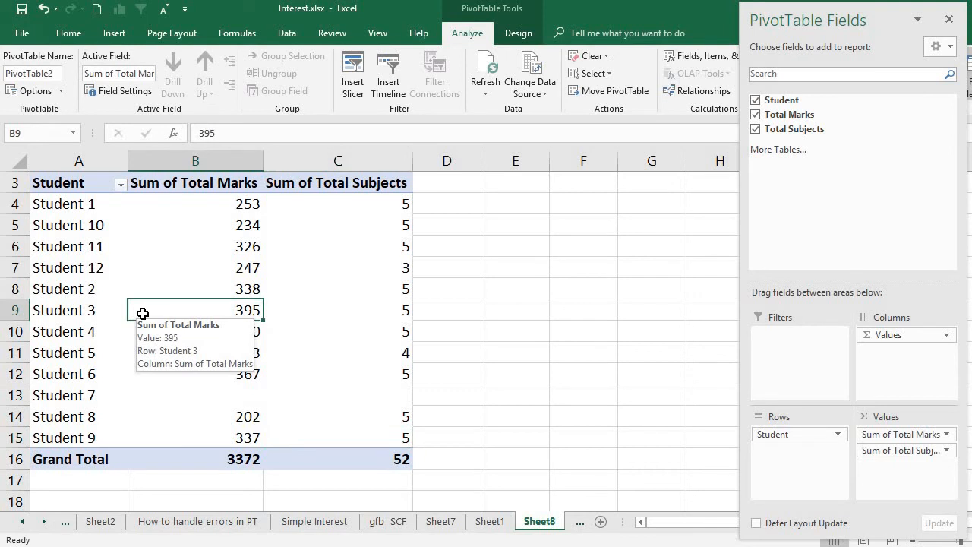
# Set the PivotTable's 'For empty cells show' option to 0 so Student 7's blanks read 0.
pyautogui.rightClick(143, 317)
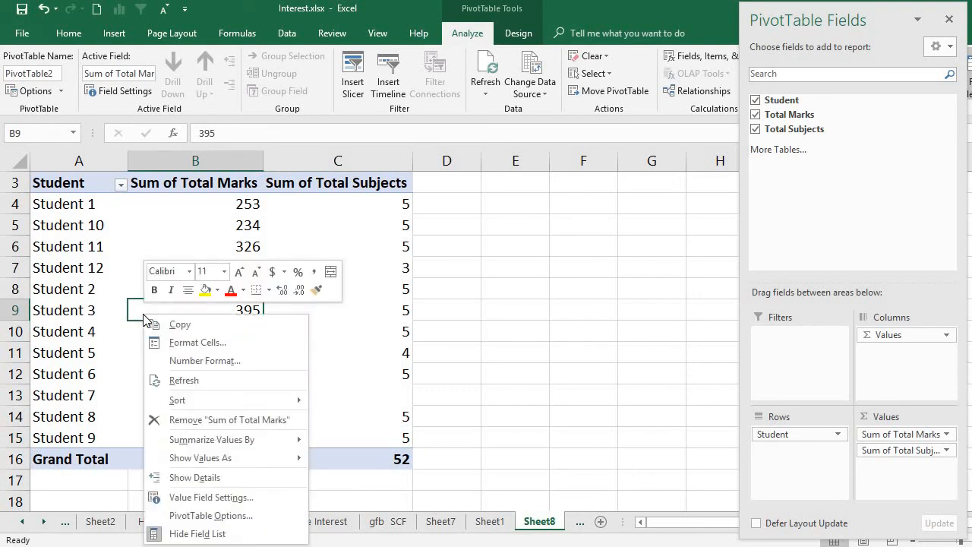
pyautogui.click(211, 516)
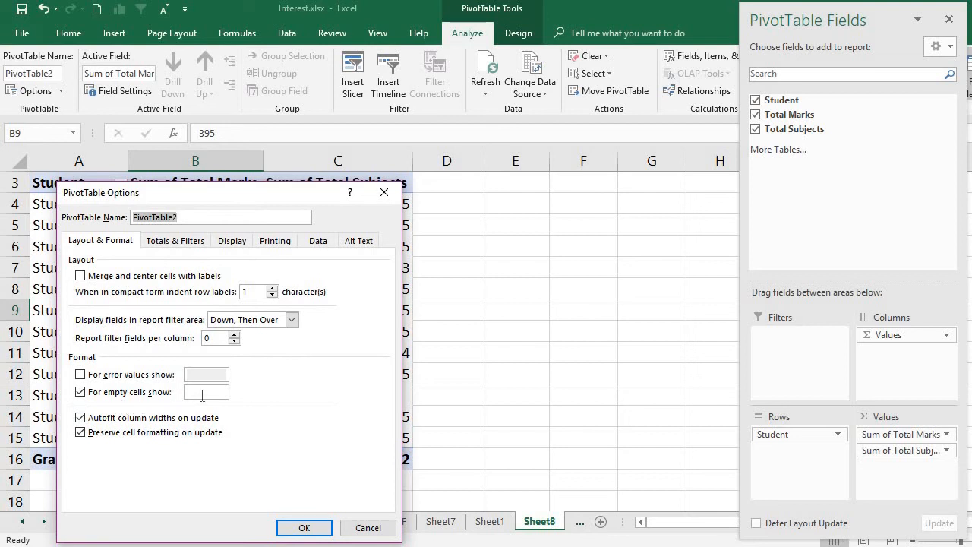
pyautogui.click(202, 393)
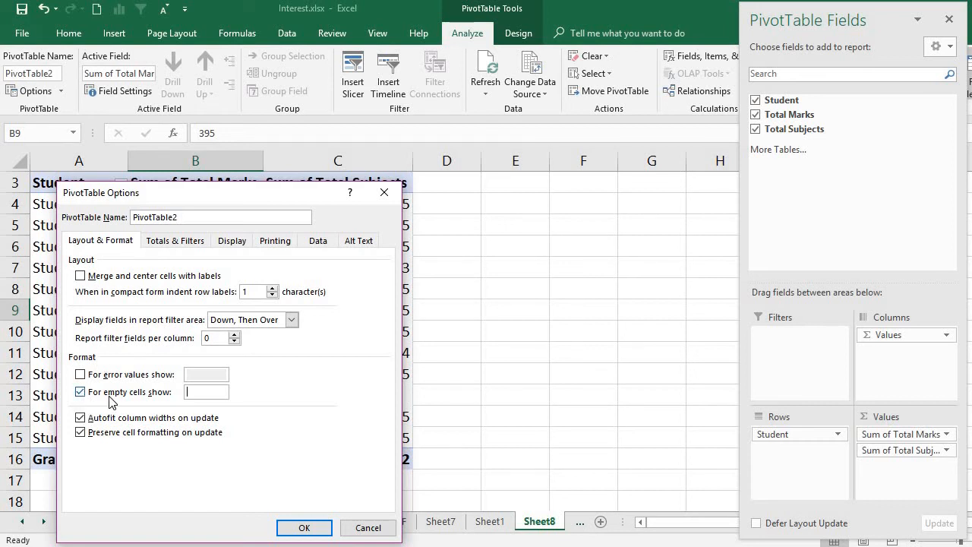
pyautogui.click(189, 392)
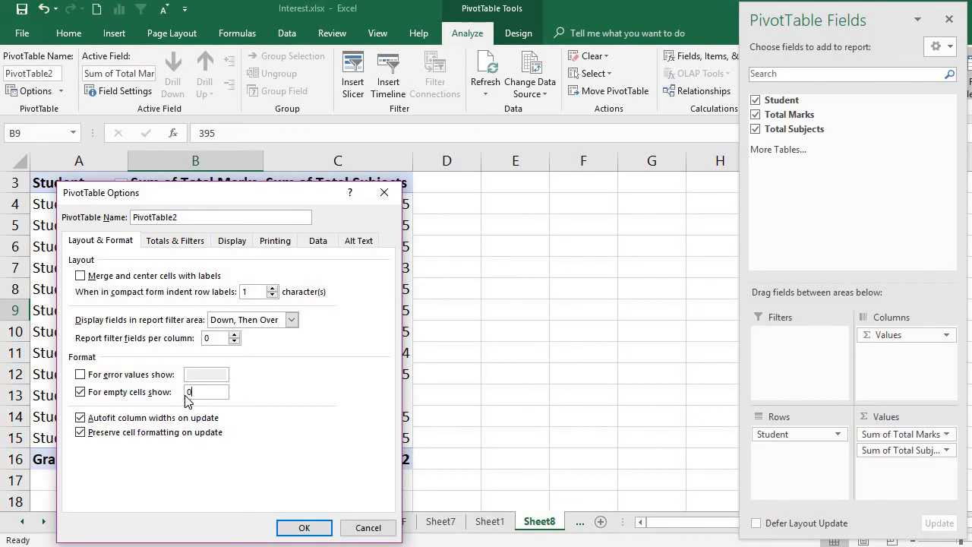
pyautogui.click(303, 528)
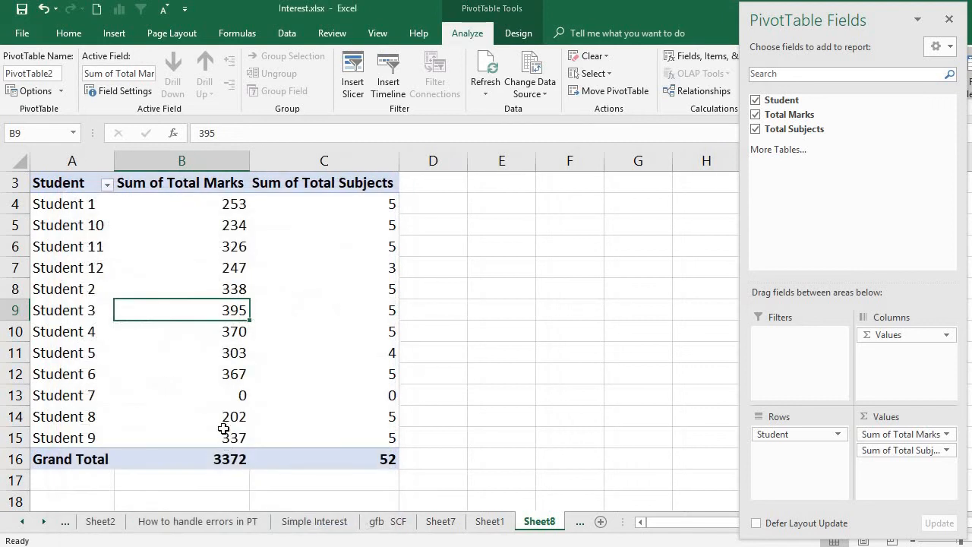
pyautogui.click(242, 400)
# Verify Student 7's subjects and marks cells now show 0, then right-click the marks cell.
pyautogui.click(329, 398)
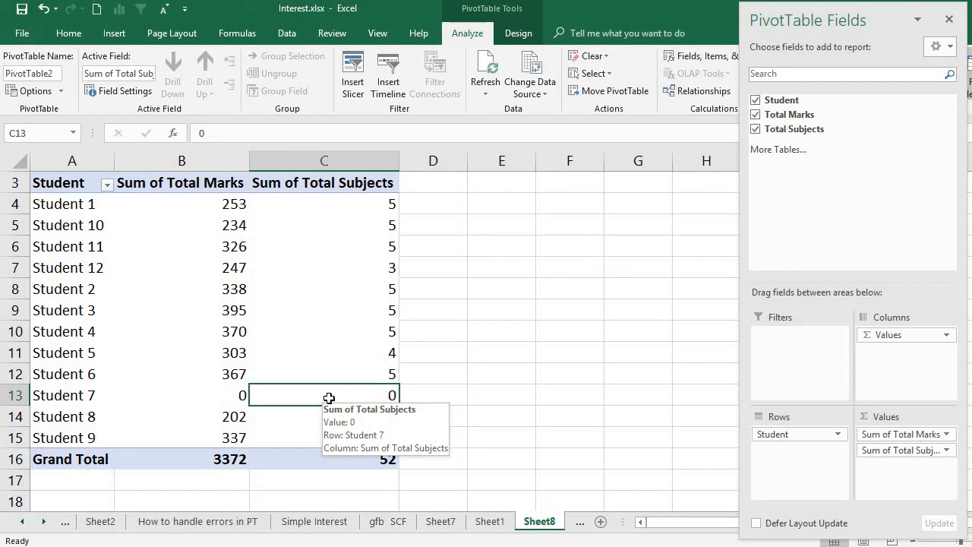
pyautogui.click(202, 393)
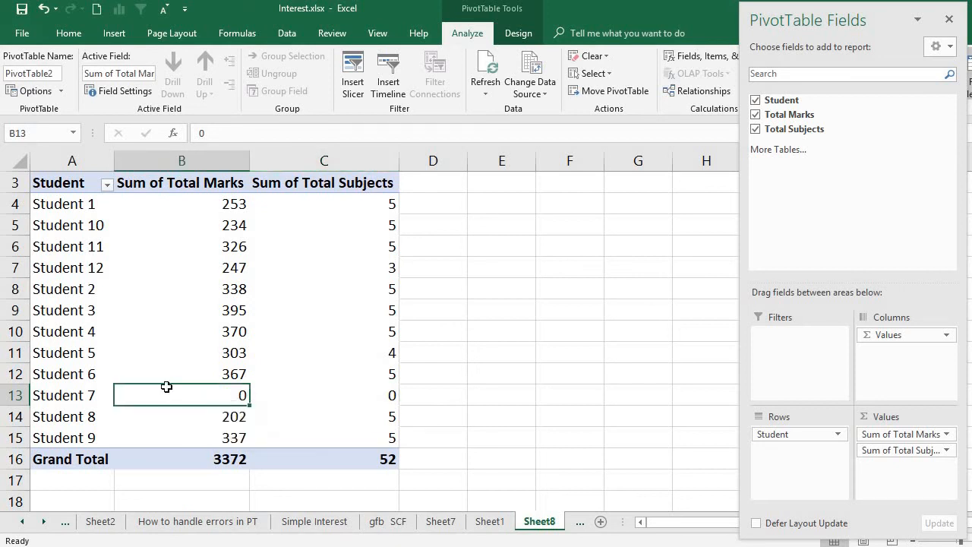
pyautogui.rightClick(170, 395)
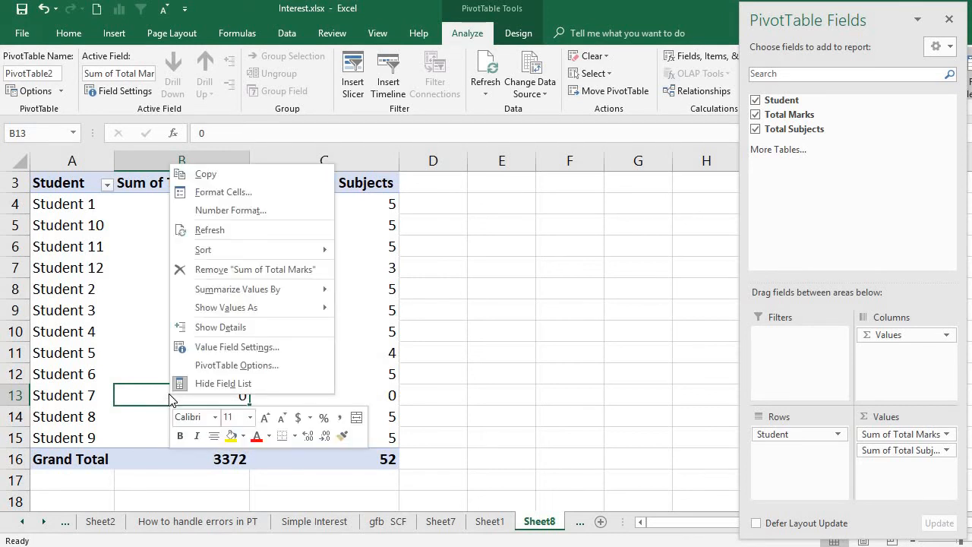
# Change the empty-cell display value in PivotTable Options from 0 to -NA-.
pyautogui.click(238, 366)
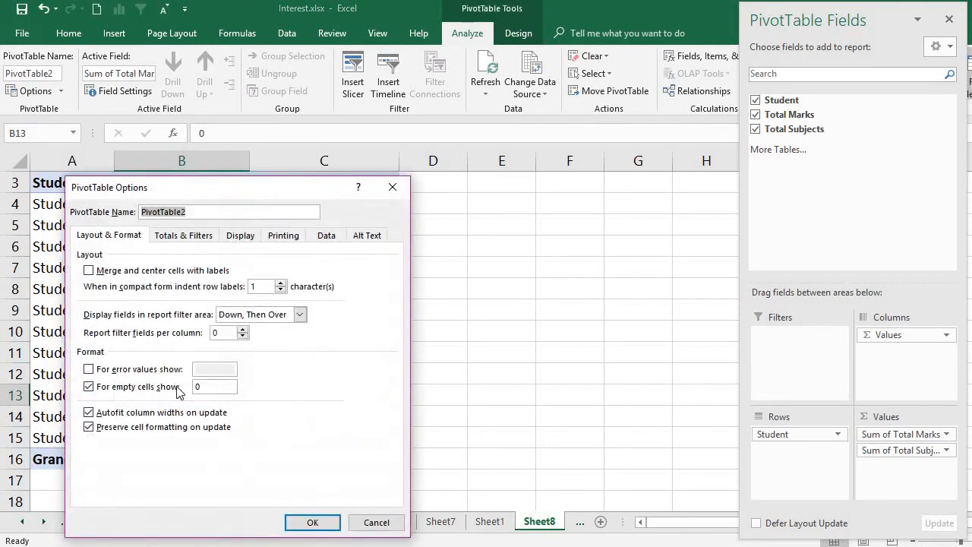
pyautogui.click(210, 391)
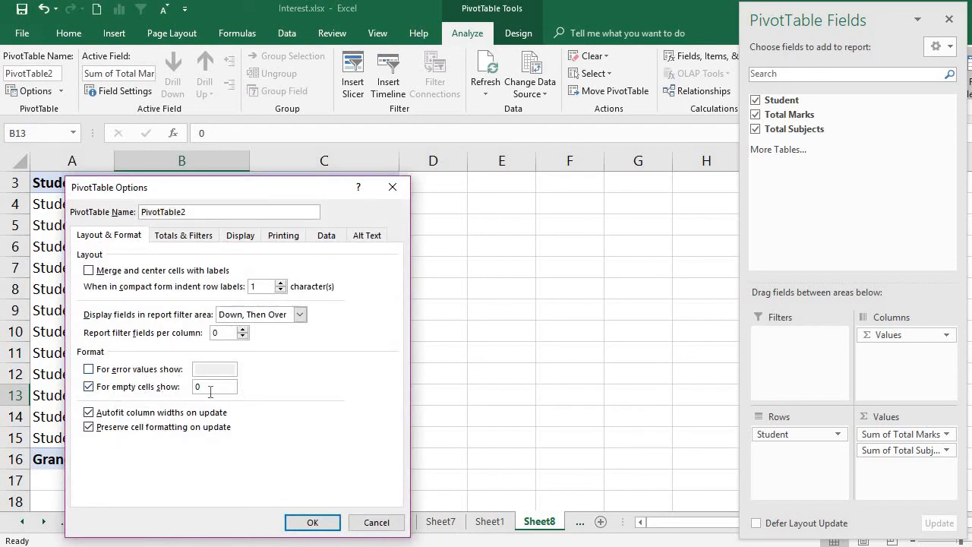
pyautogui.press('BackSpace')
pyautogui.write('-NA-')
pyautogui.click(314, 522)
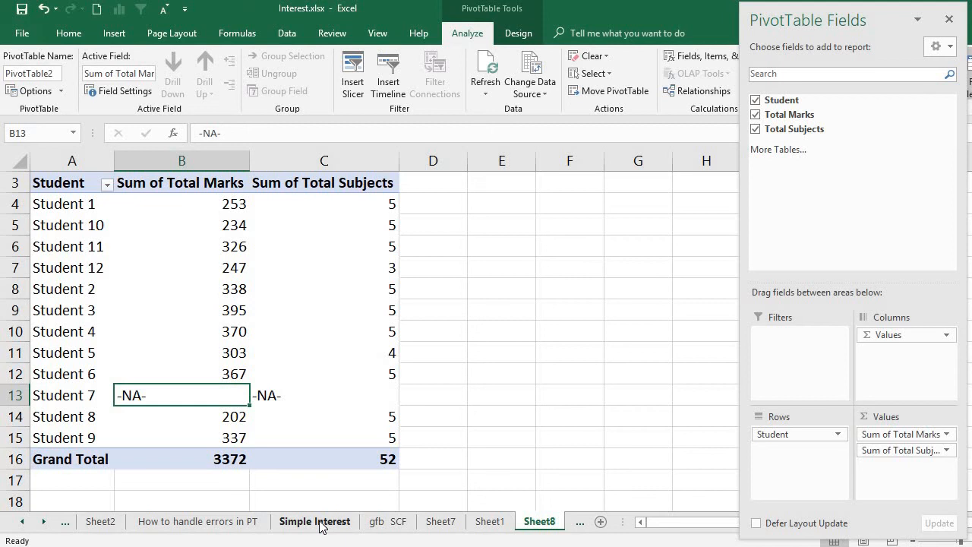
pyautogui.click(184, 302)
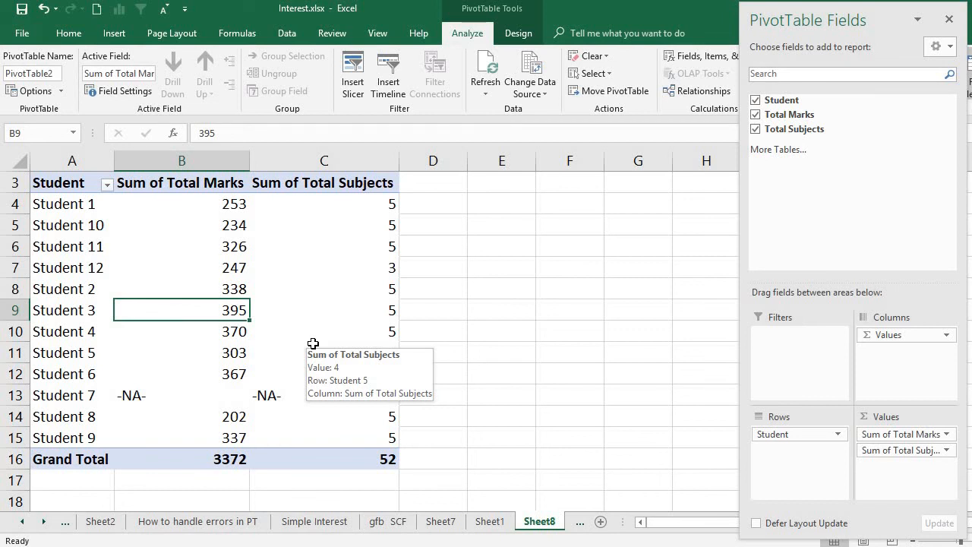
pyautogui.click(208, 394)
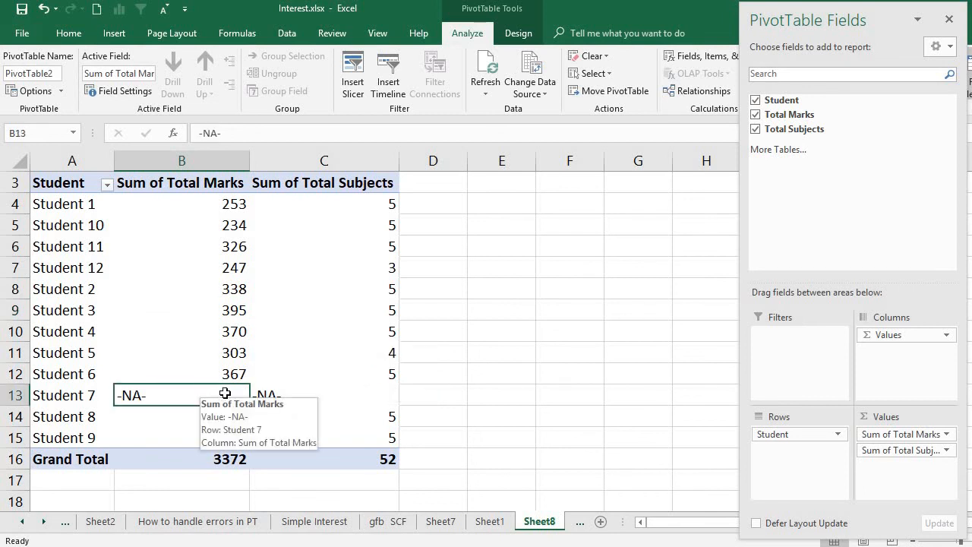
pyautogui.click(325, 398)
pyautogui.click(78, 212)
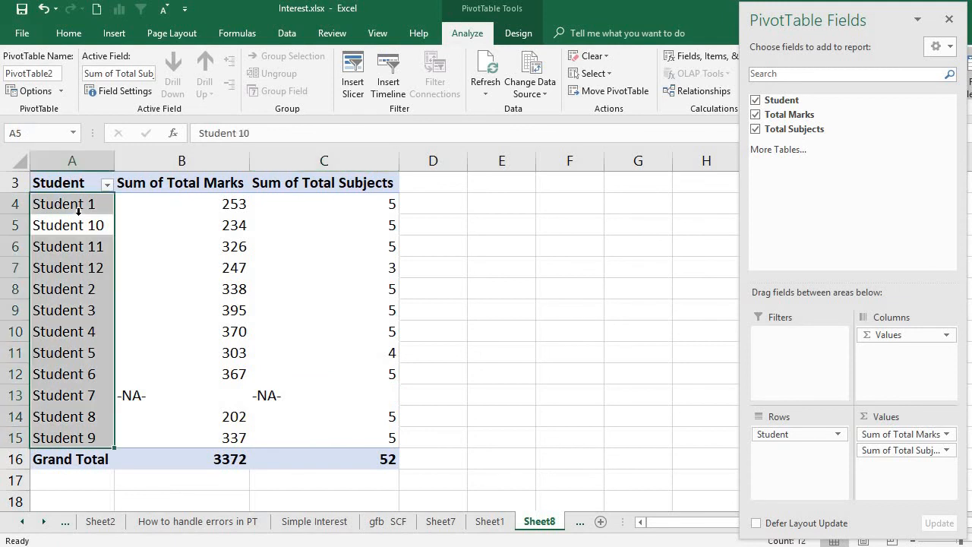
pyautogui.click(85, 229)
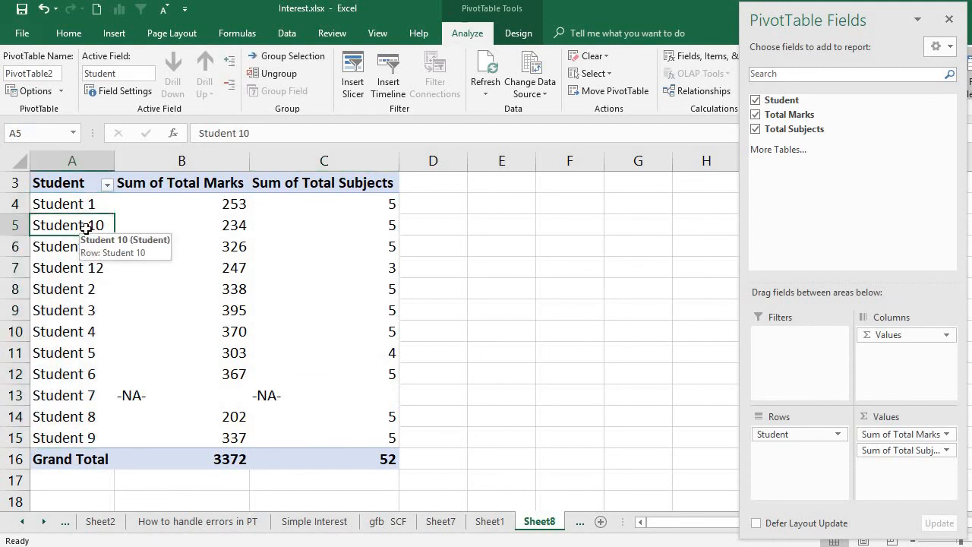